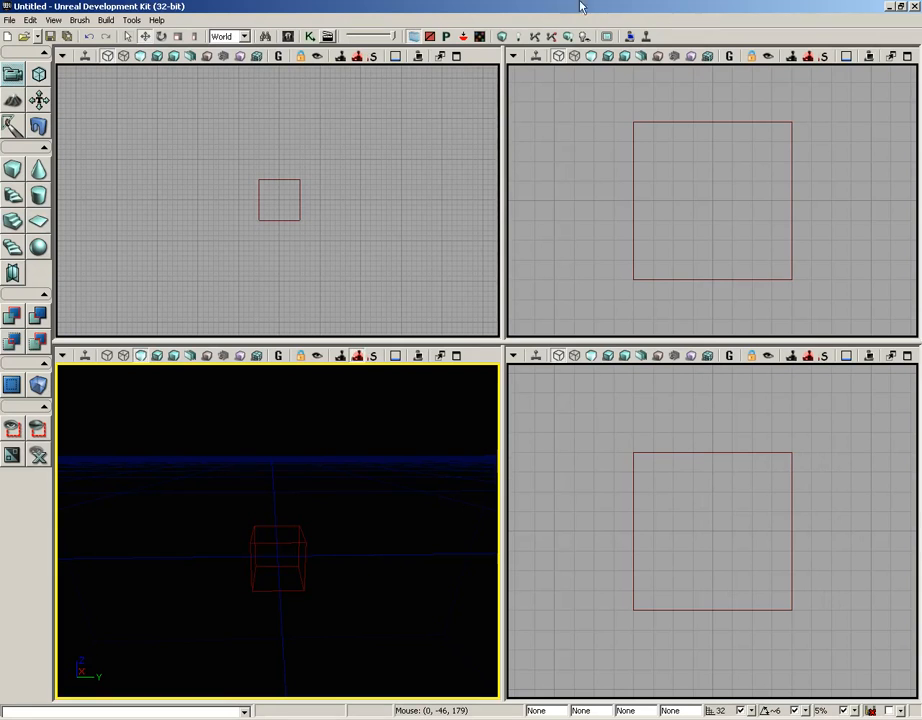
Step: Create a new level with Additive geometry style without saving the changes to the untitled level
{"action": "left_click", "coordinate": [7, 22]}
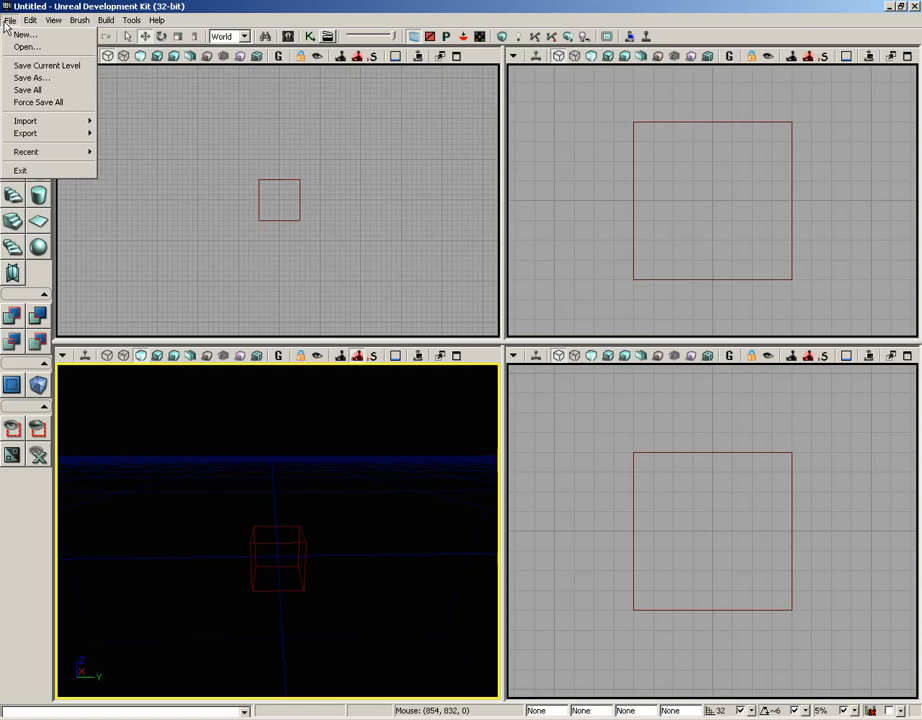
{"action": "left_click", "coordinate": [30, 34]}
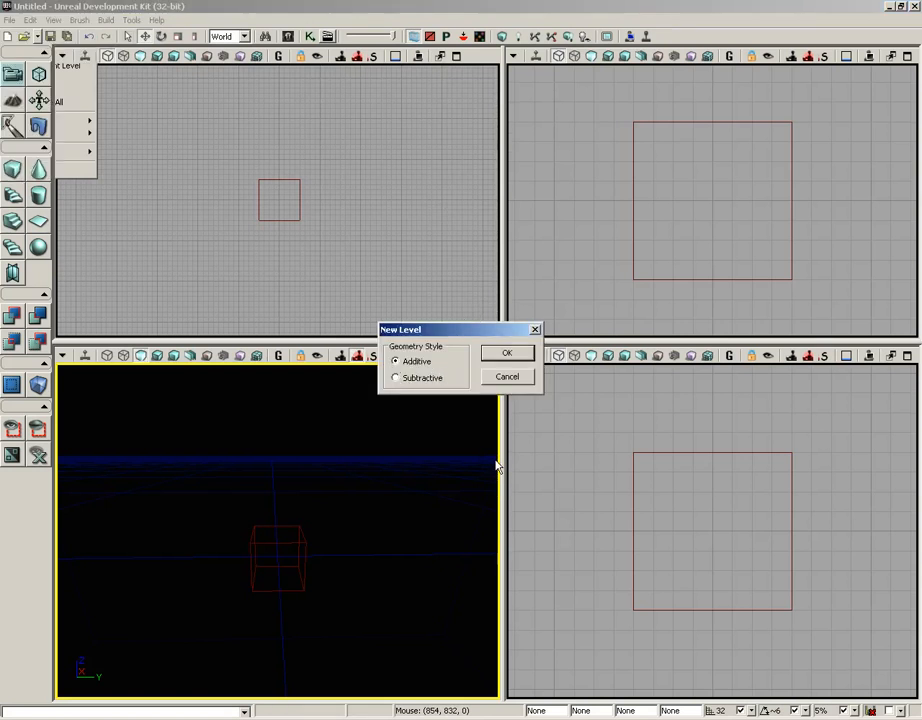
{"action": "left_click", "coordinate": [507, 354]}
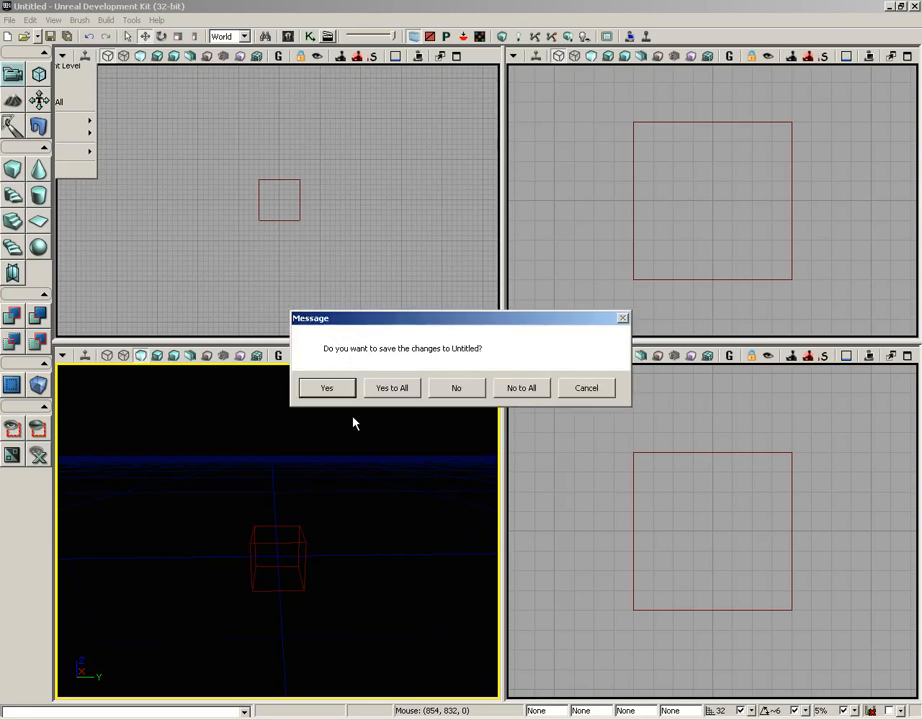
{"action": "left_click", "coordinate": [452, 389]}
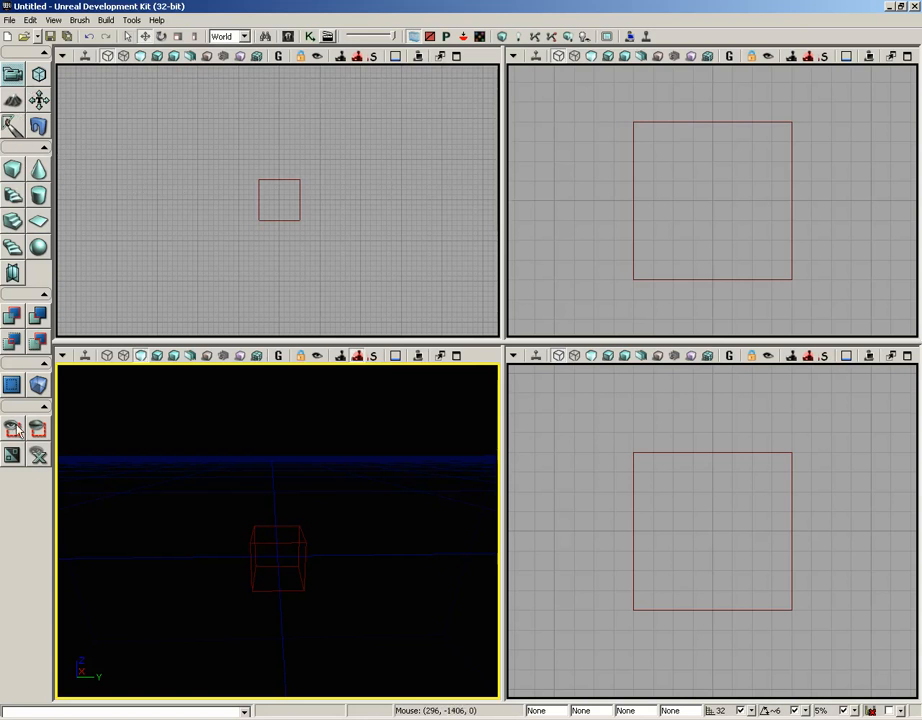
Step: Open the cube brush builder settings and set the builder brush's X dimension to 1088
{"action": "right_click", "coordinate": [13, 174]}
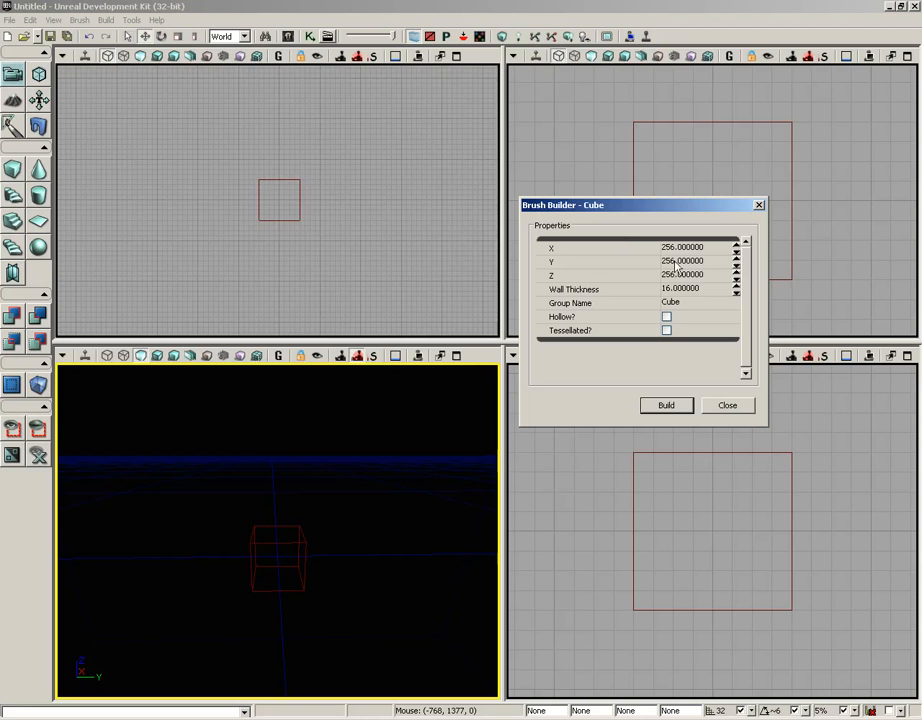
{"action": "left_click", "coordinate": [625, 247]}
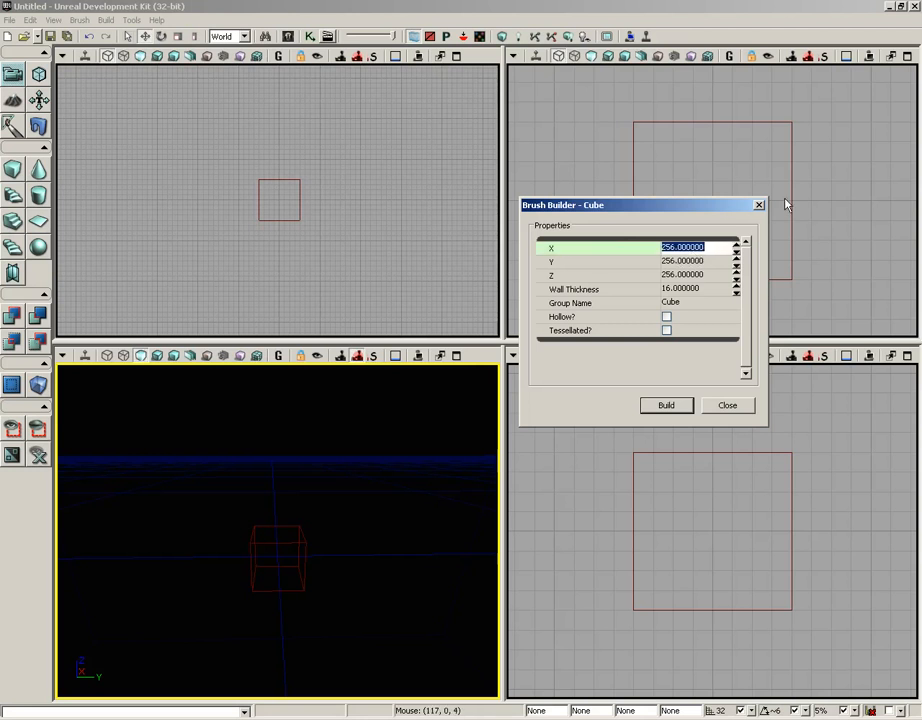
{"action": "type", "text": "18"}
{"action": "key", "text": "BackSpace"}
{"action": "key", "text": "BackSpace"}
{"action": "type", "text": "188"}
{"action": "key", "text": "BackSpace"}
{"action": "key", "text": "BackSpace"}
{"action": "key", "text": "BackSpace"}
{"action": "type", "text": "1088"}
{"action": "key", "text": "Tab"}
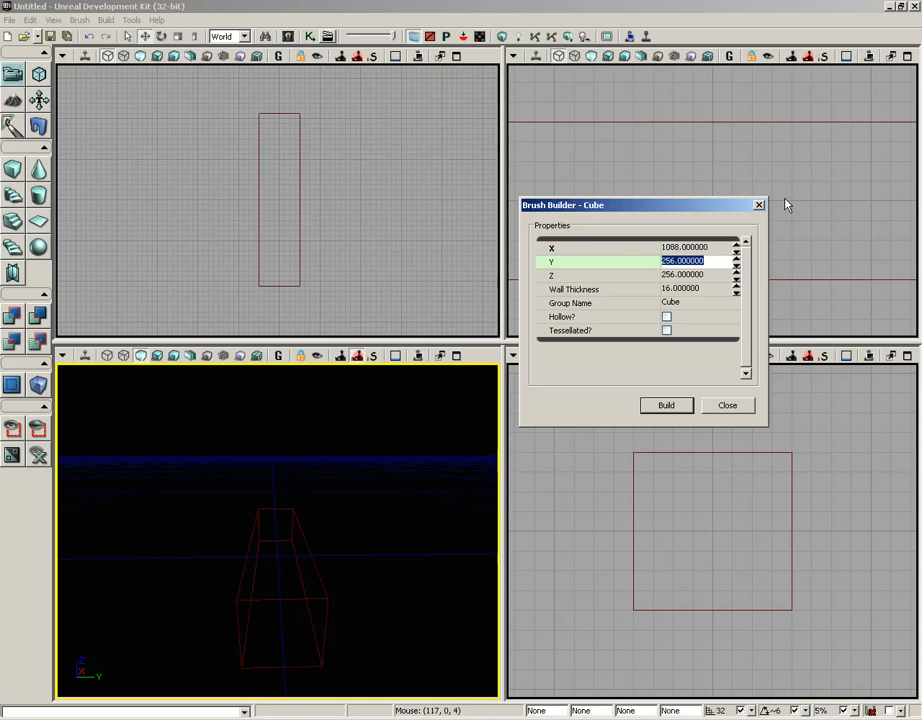
Step: Set the cube brush's Y to 2080 and Z to 32, build it, and close the brush builder
{"action": "type", "text": "2080"}
{"action": "key", "text": "Tab"}
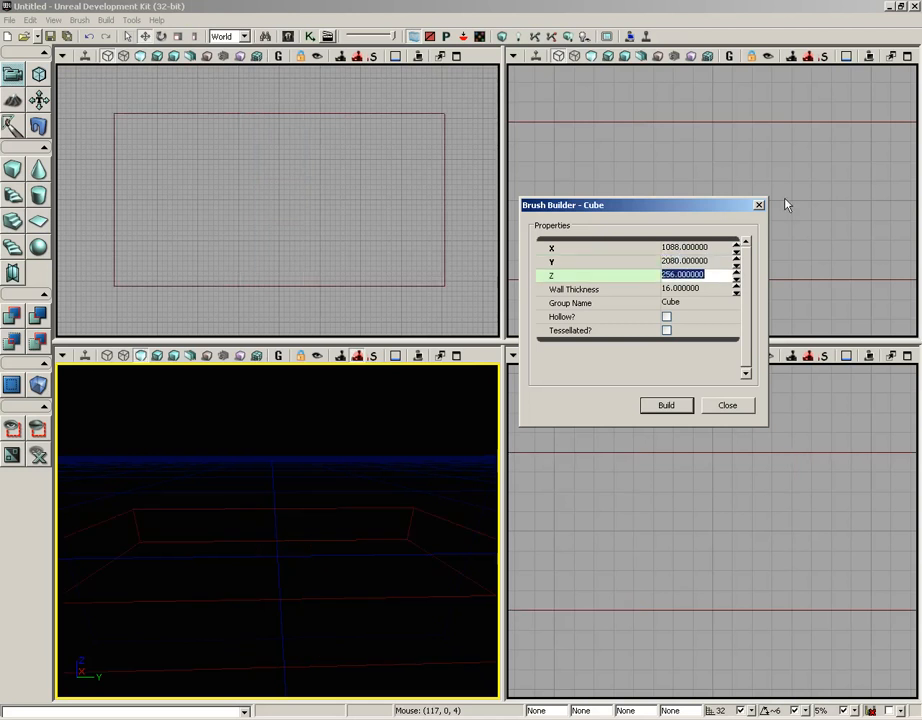
{"action": "type", "text": "32"}
{"action": "left_click", "coordinate": [665, 407]}
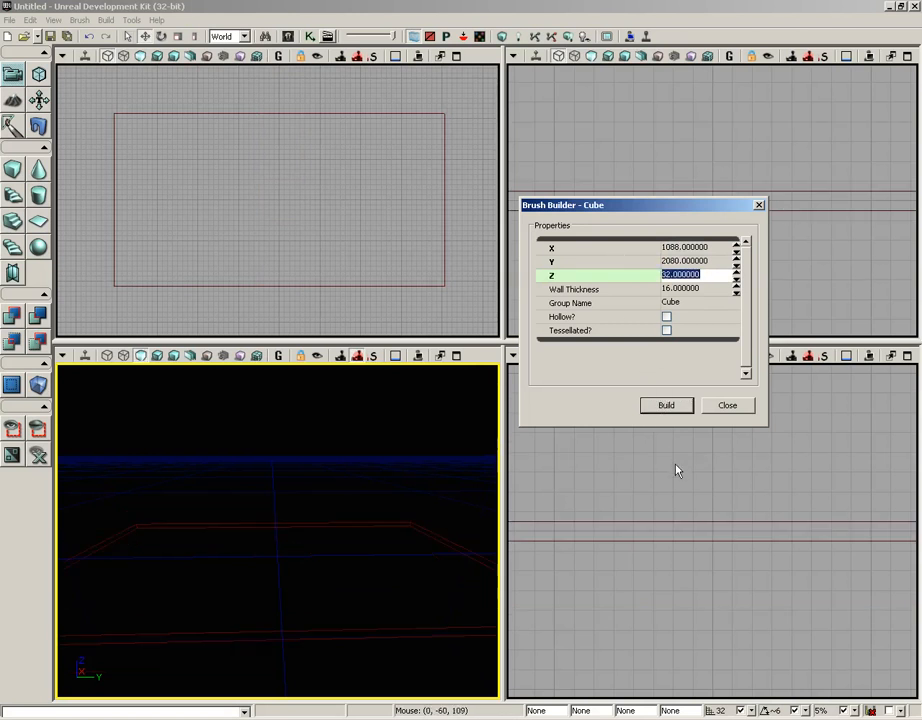
{"action": "left_click", "coordinate": [727, 406]}
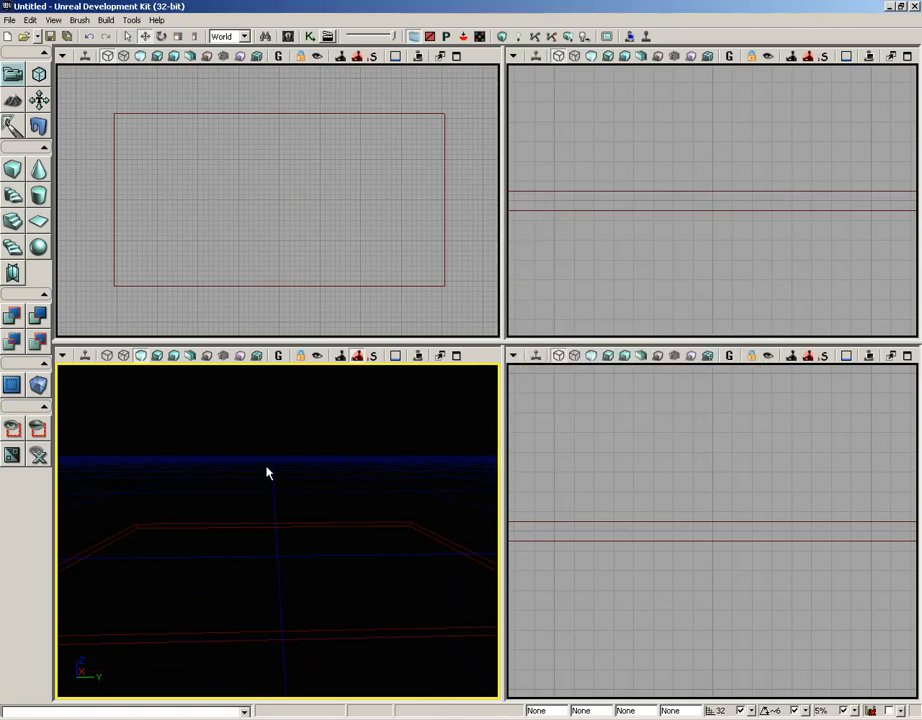
Step: Add the flat builder brush to the level as solid CSG geometry to form the floor
{"action": "mouse_move", "coordinate": [264, 481]}
{"action": "left_mouse_down"}
{"action": "mouse_move", "coordinate": [241, 521]}
{"action": "mouse_move", "coordinate": [185, 566]}
{"action": "mouse_move", "coordinate": [175, 621]}
{"action": "mouse_move", "coordinate": [198, 636]}
{"action": "mouse_move", "coordinate": [268, 634]}
{"action": "mouse_move", "coordinate": [239, 658]}
{"action": "mouse_move", "coordinate": [225, 700]}
{"action": "mouse_move", "coordinate": [218, 673]}
{"action": "mouse_move", "coordinate": [502, 666]}
{"action": "mouse_move", "coordinate": [479, 652]}
{"action": "left_mouse_up"}
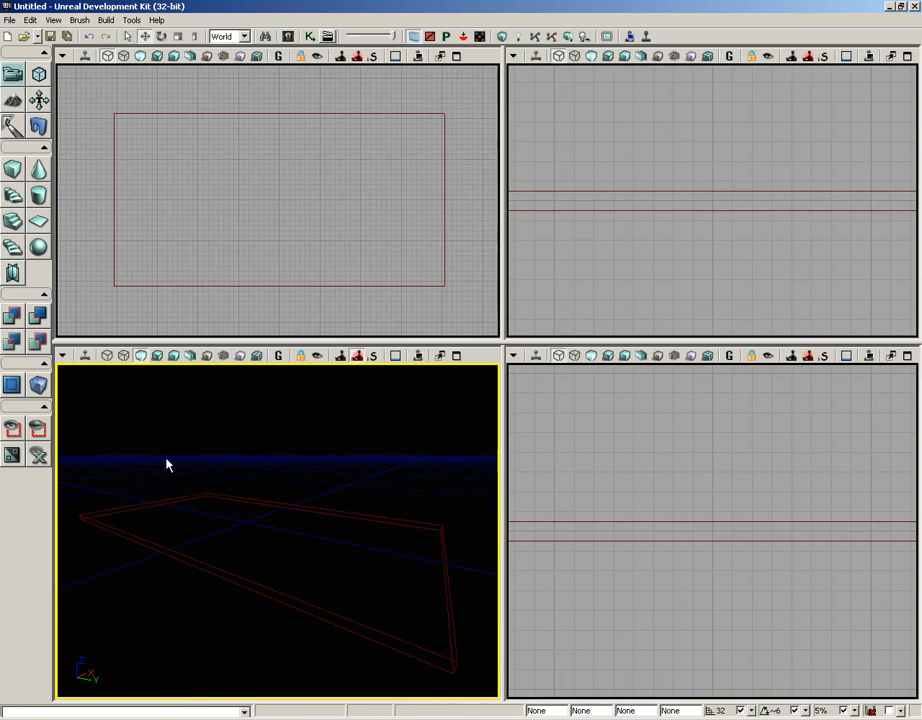
{"action": "left_click", "coordinate": [12, 317]}
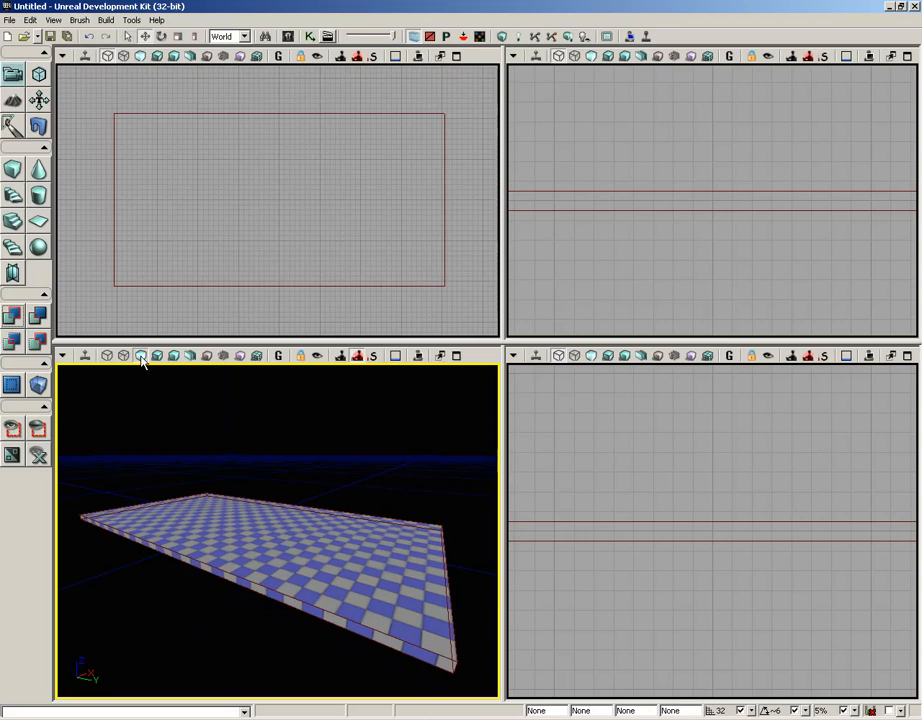
{"action": "mouse_move", "coordinate": [177, 450]}
{"action": "left_mouse_down"}
{"action": "mouse_move", "coordinate": [168, 364]}
{"action": "mouse_move", "coordinate": [180, 452]}
{"action": "left_mouse_up"}
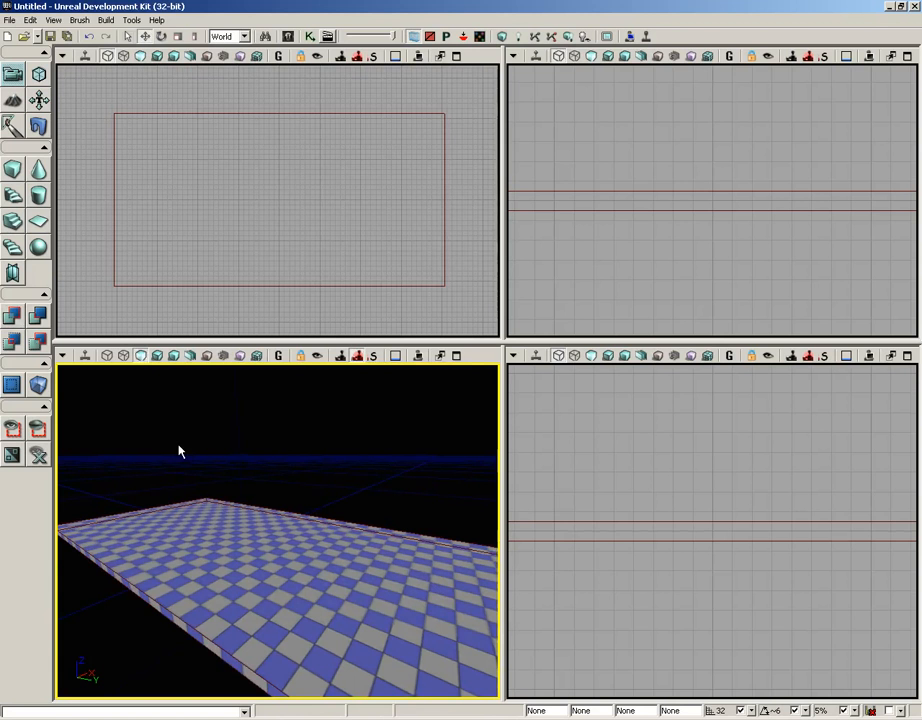
Step: Switch the perspective viewport to Lit mode and place a point light on the floor near its middle
{"action": "left_click", "coordinate": [157, 357]}
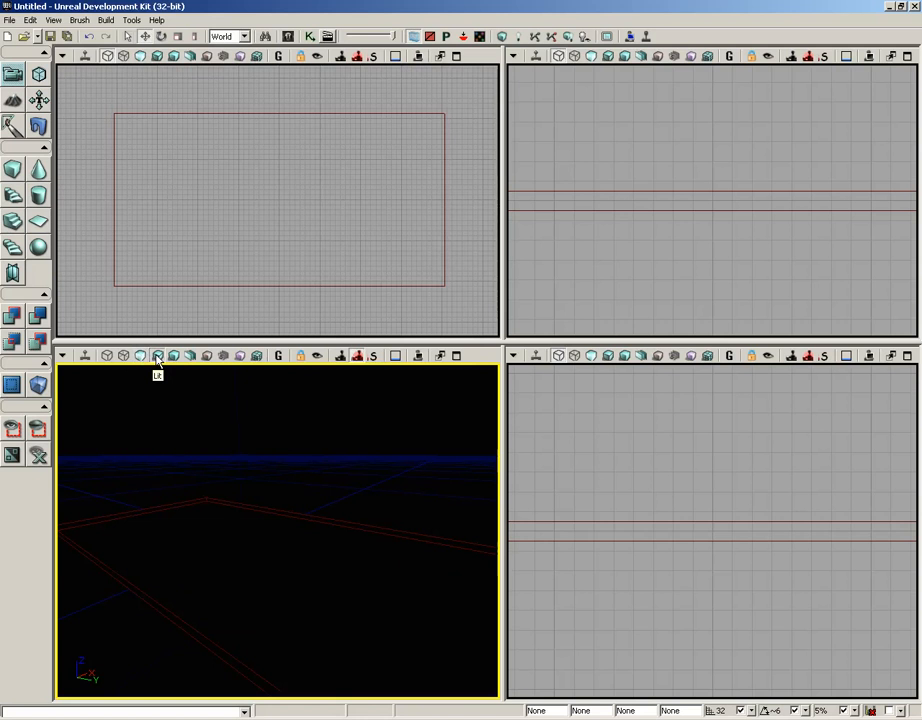
{"action": "mouse_move", "coordinate": [281, 535]}
{"action": "right_mouse_down"}
{"action": "mouse_move", "coordinate": [284, 543]}
{"action": "mouse_move", "coordinate": [281, 535]}
{"action": "right_mouse_up"}
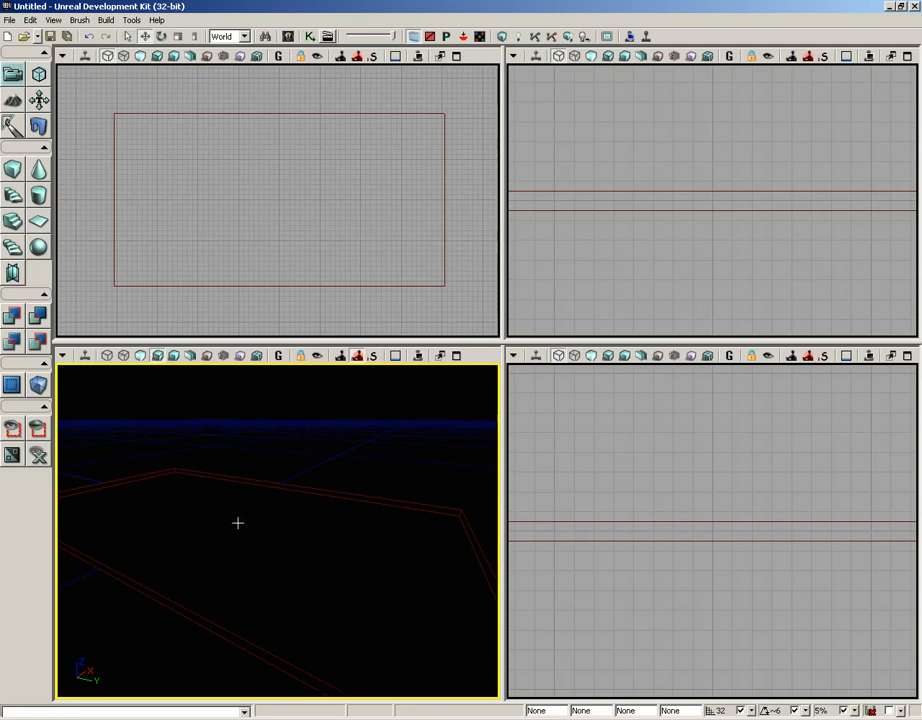
{"action": "left_click", "coordinate": [237, 522]}
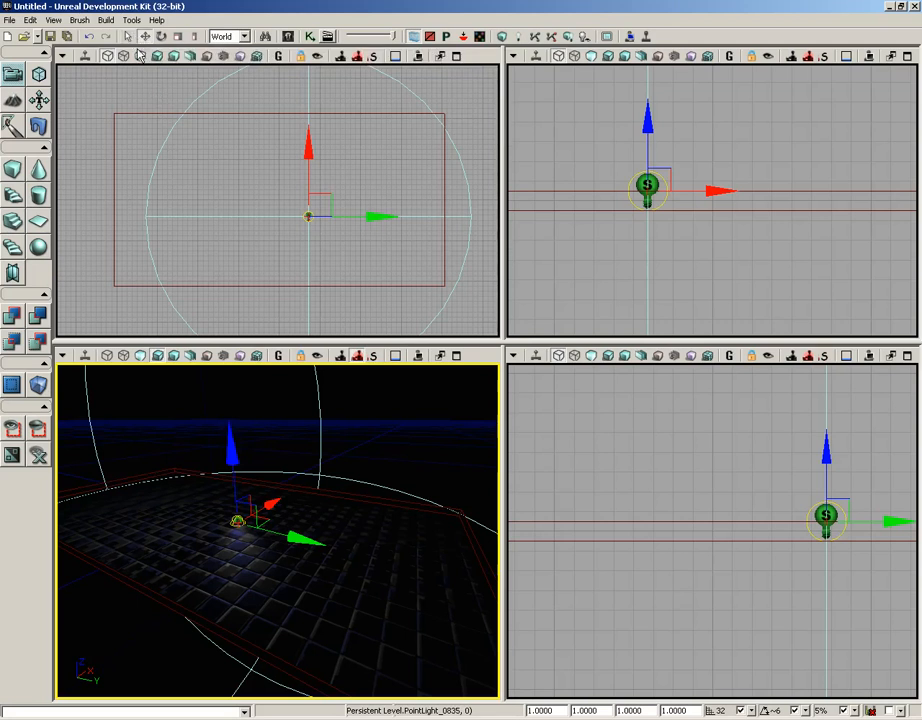
{"action": "left_click", "coordinate": [54, 20]}
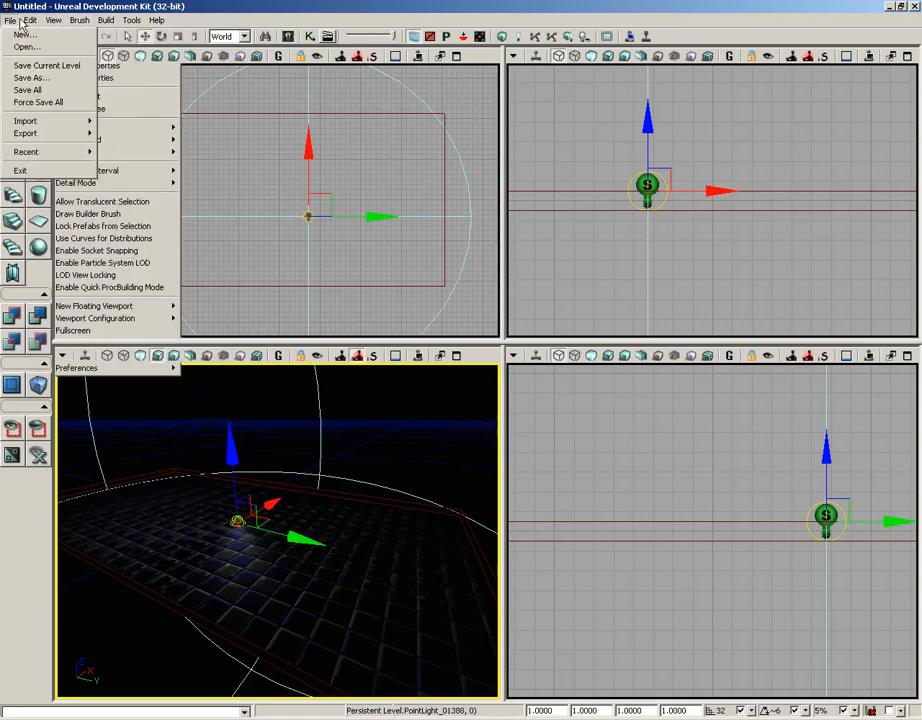
{"action": "mouse_move", "coordinate": [31, 22]}
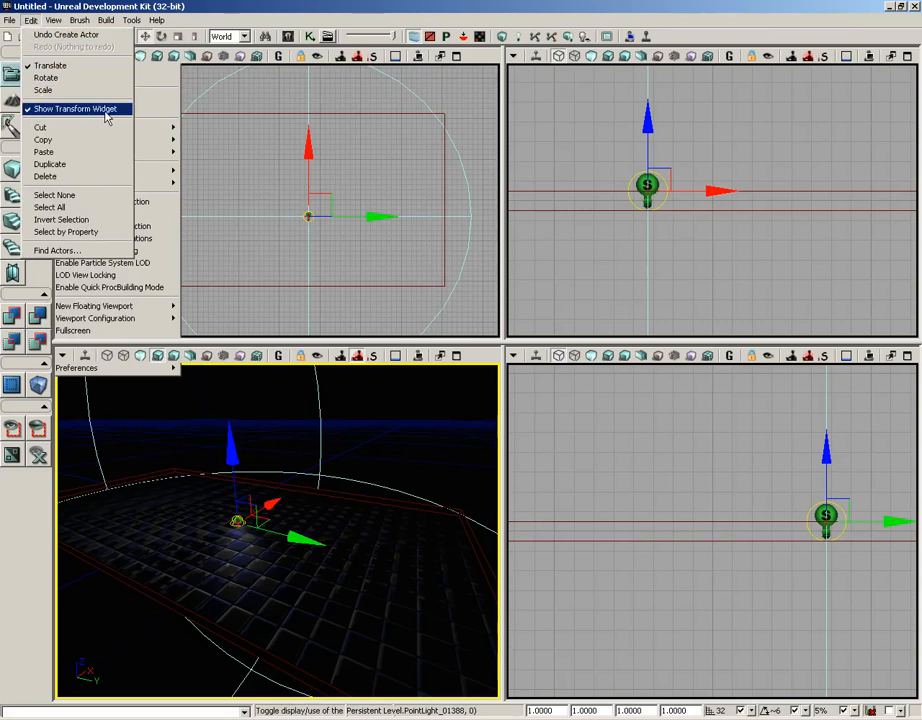
{"action": "left_click", "coordinate": [491, 356]}
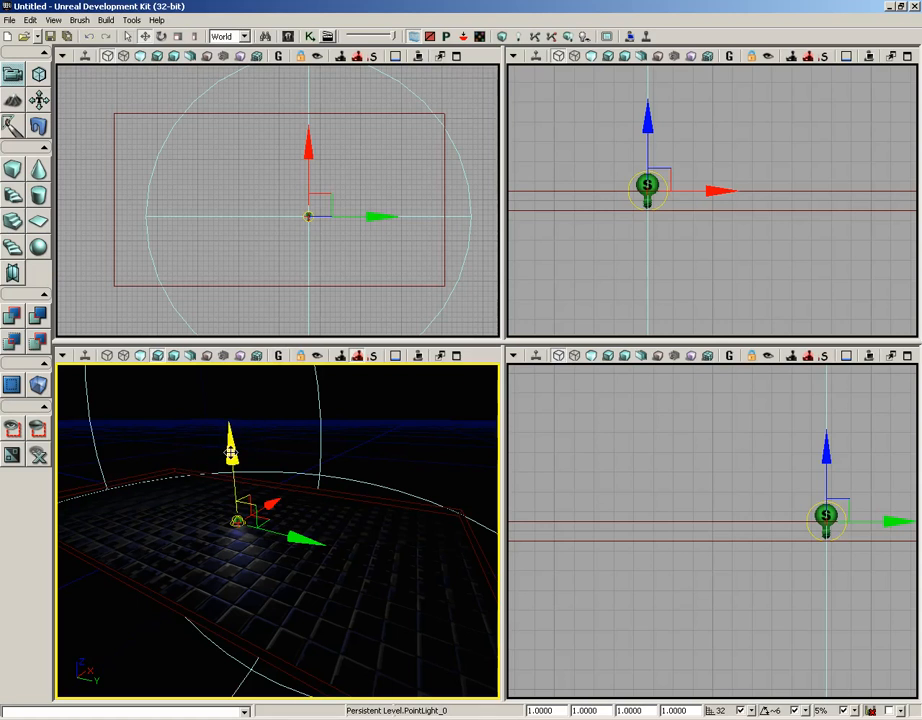
Step: Raise the point light along its vertical axis to well above the floor so it lights the tiles
{"action": "left_click_drag", "start_coordinate": [230, 453], "coordinate": [222, 364]}
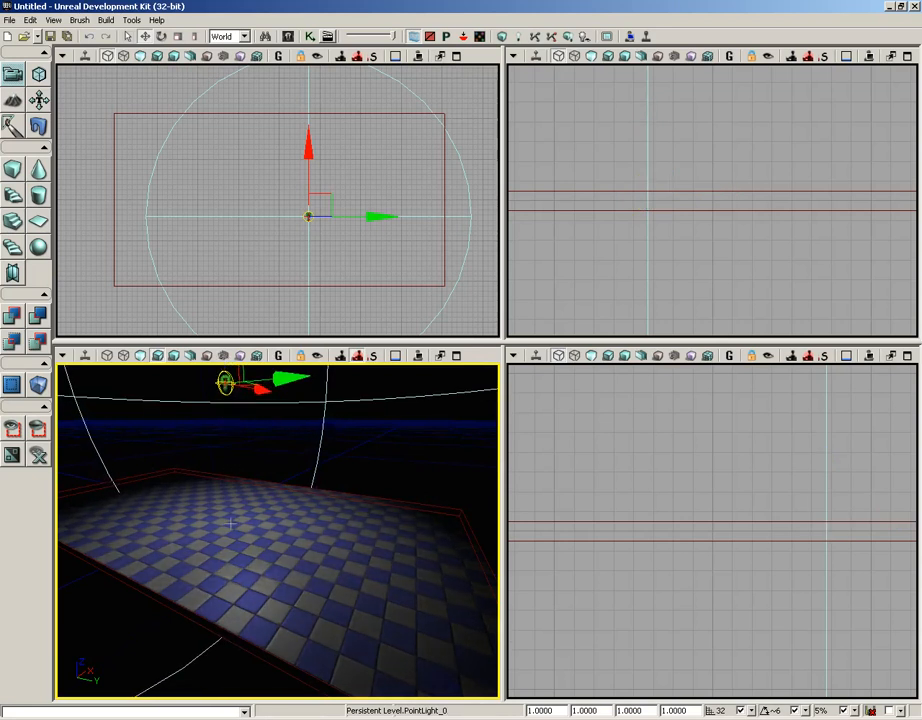
{"action": "mouse_move", "coordinate": [264, 611]}
{"action": "left_mouse_down"}
{"action": "mouse_move", "coordinate": [254, 512]}
{"action": "mouse_move", "coordinate": [226, 420]}
{"action": "mouse_move", "coordinate": [160, 364]}
{"action": "mouse_move", "coordinate": [105, 363]}
{"action": "mouse_move", "coordinate": [190, 400]}
{"action": "mouse_move", "coordinate": [298, 426]}
{"action": "mouse_move", "coordinate": [315, 698]}
{"action": "mouse_move", "coordinate": [270, 590]}
{"action": "left_mouse_up"}
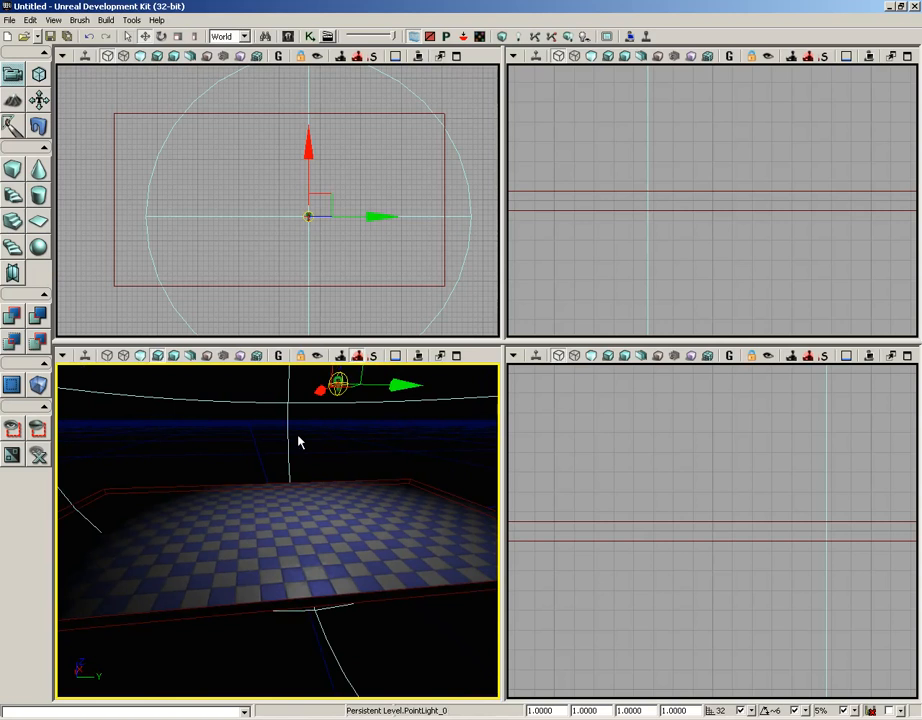
{"action": "middle_click_drag", "start_coordinate": [298, 441], "coordinate": [297, 368]}
{"action": "left_click_drag", "start_coordinate": [297, 368], "coordinate": [296, 420]}
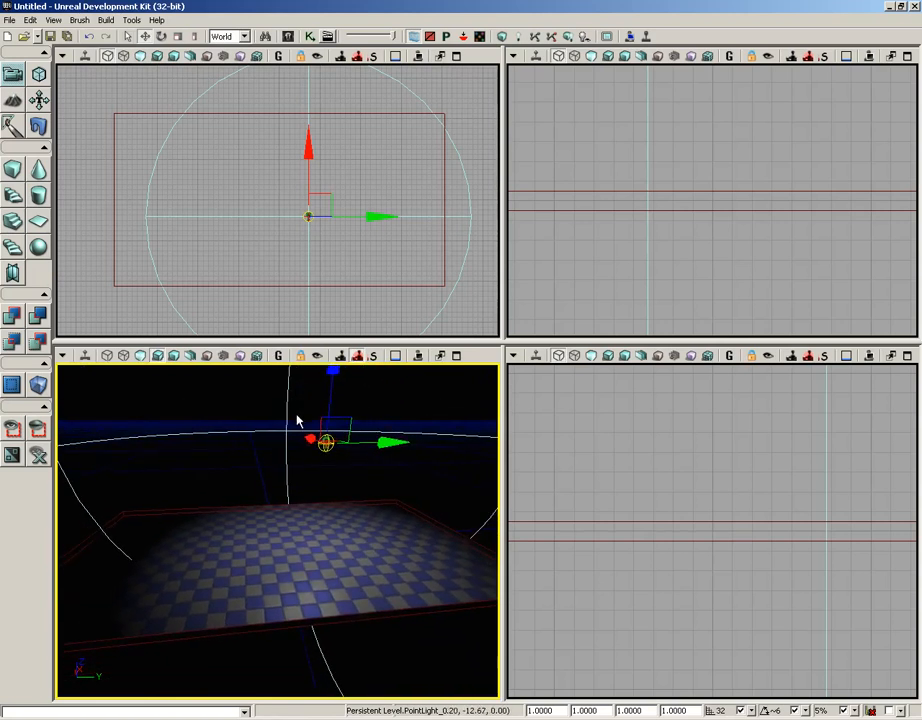
{"action": "mouse_move", "coordinate": [294, 490]}
{"action": "right_mouse_down"}
{"action": "mouse_move", "coordinate": [253, 486]}
{"action": "mouse_move", "coordinate": [285, 486]}
{"action": "right_mouse_up"}
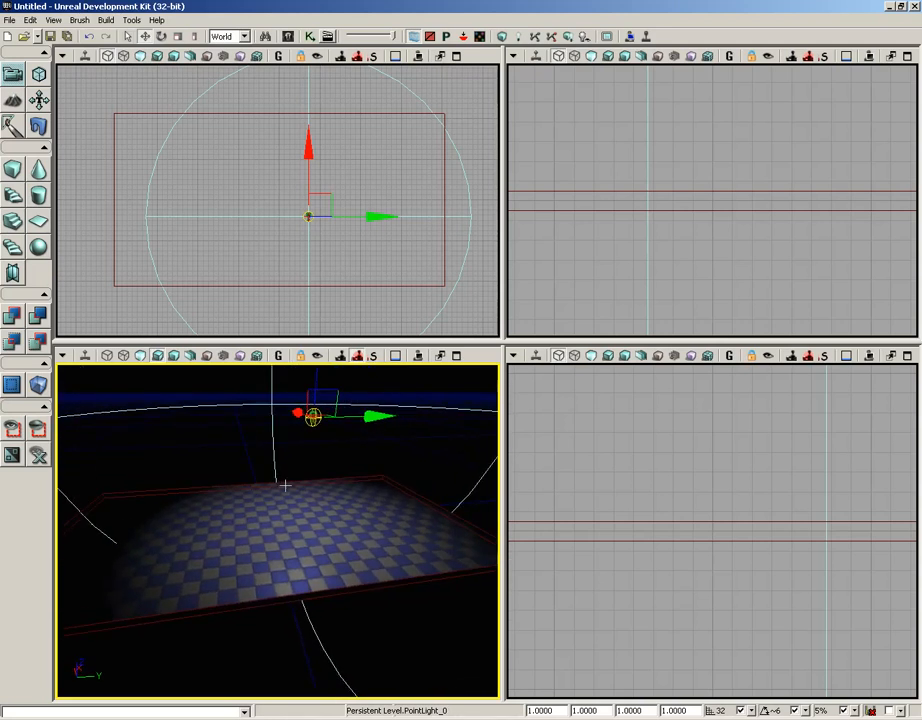
{"action": "left_click_drag", "start_coordinate": [271, 517], "coordinate": [248, 370]}
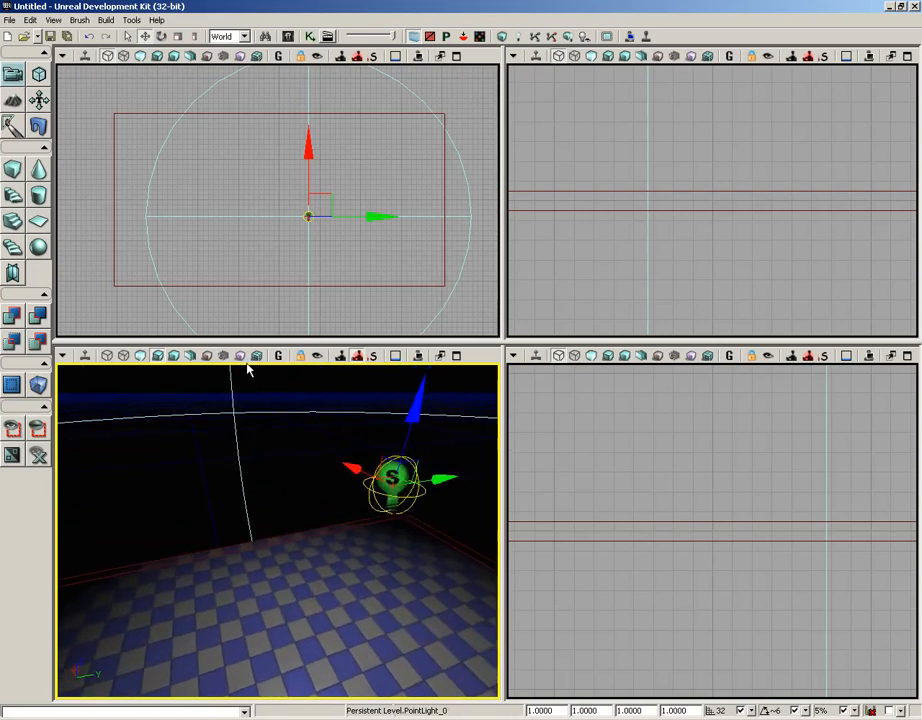
Step: Playtest the level from a spot on the floor, check the lighting, and exit the in-editor game
{"action": "right_click_drag", "start_coordinate": [248, 370], "coordinate": [274, 523]}
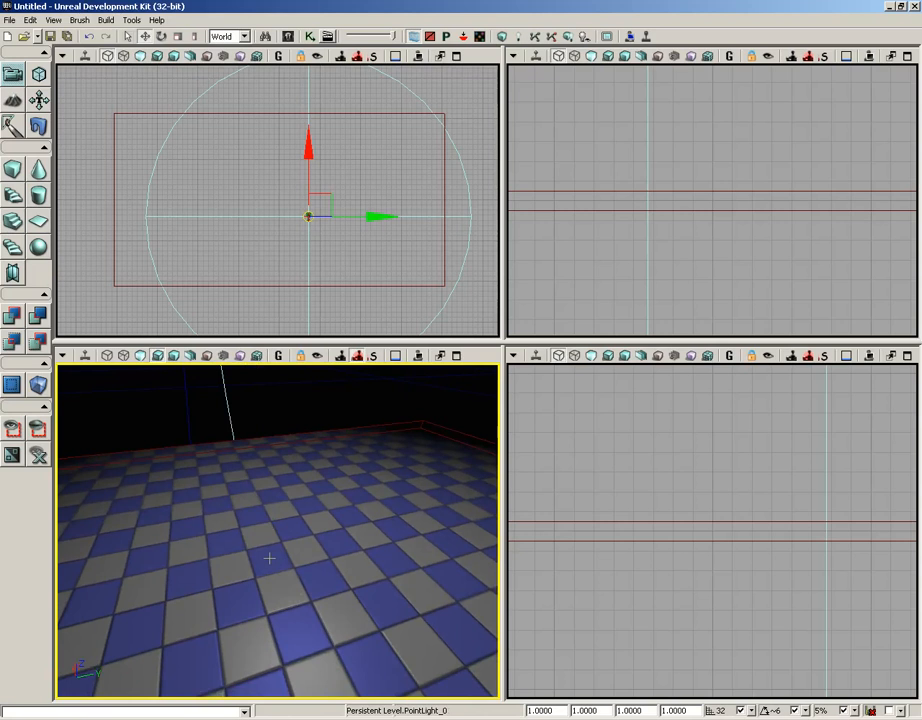
{"action": "right_click", "coordinate": [269, 558]}
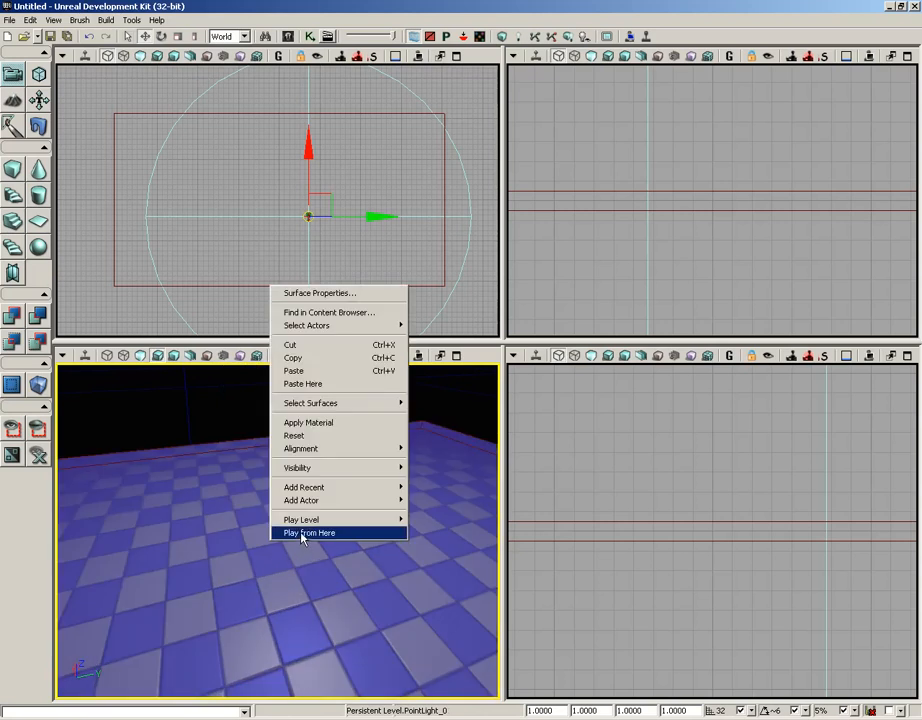
{"action": "left_click", "coordinate": [302, 533]}
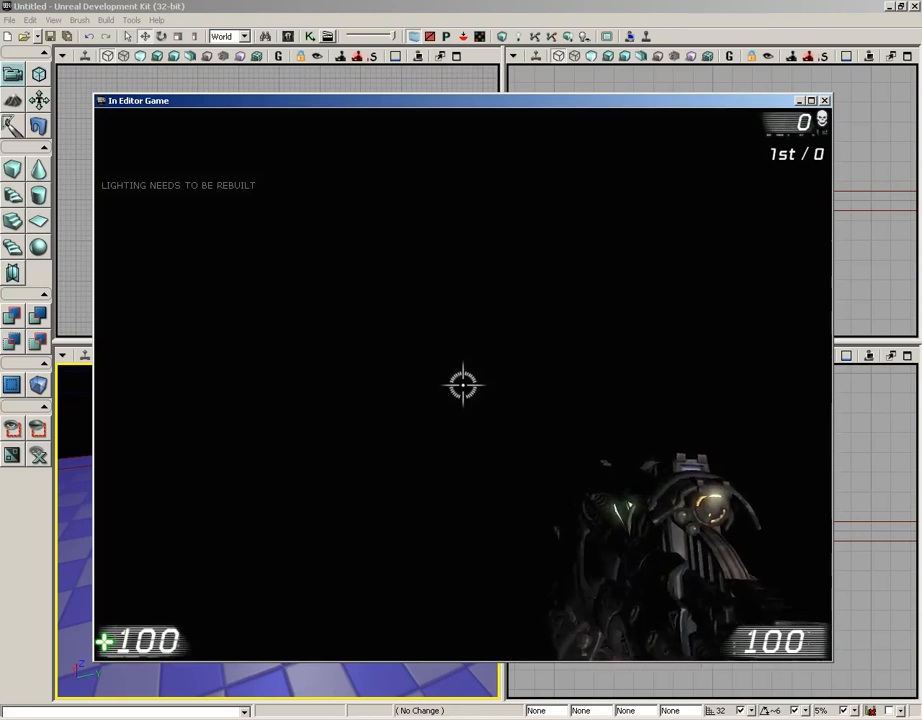
{"action": "left_click", "coordinate": [462, 384]}
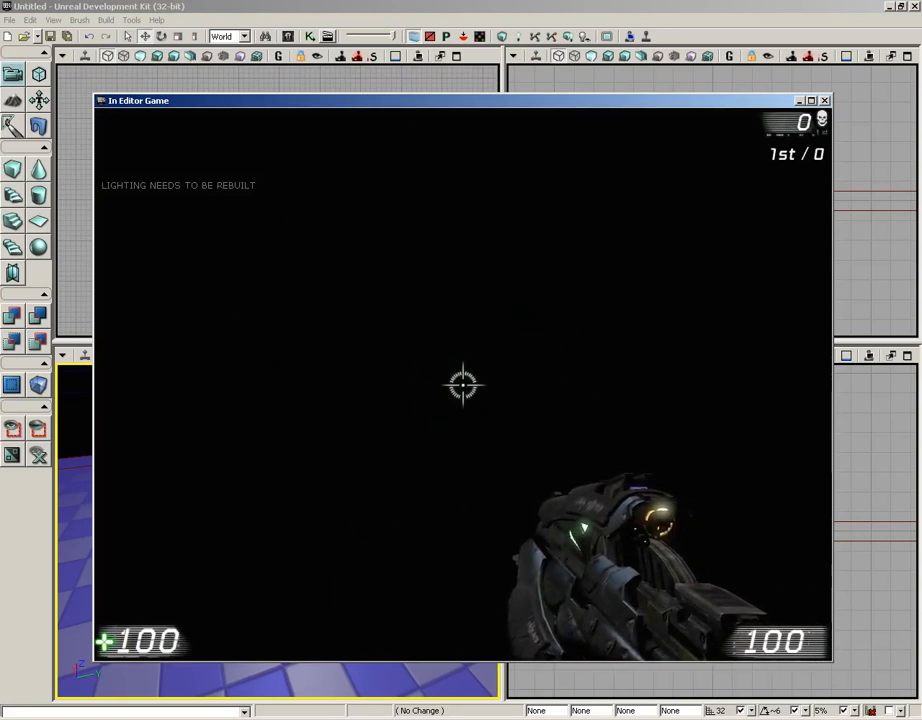
{"action": "key", "text": "Escape"}
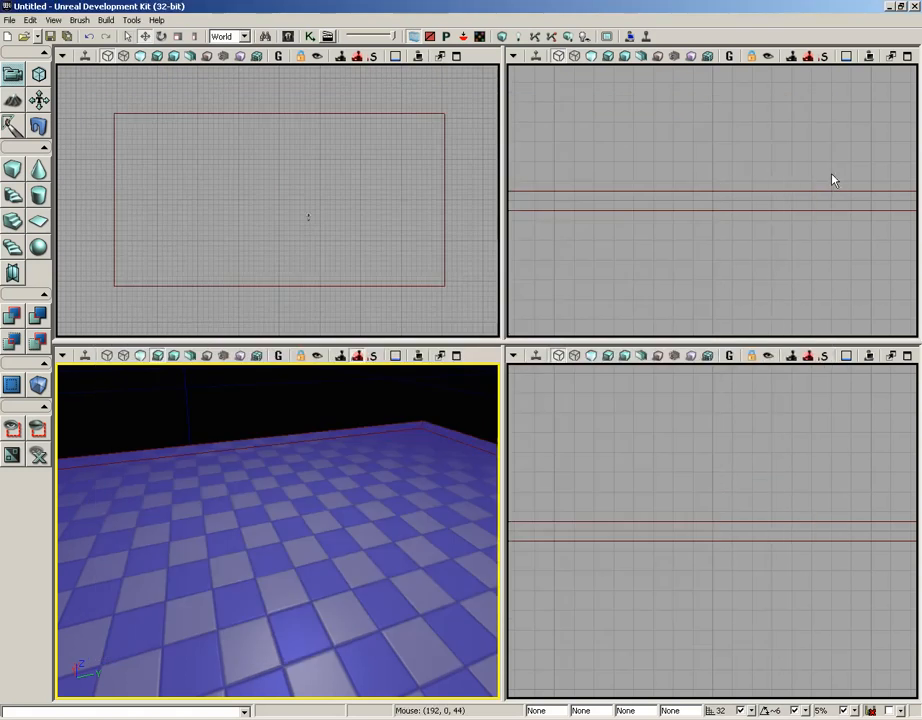
Step: Build the level including its lighting, and dismiss the Map Check and Lighting Results windows
{"action": "left_click", "coordinate": [569, 37]}
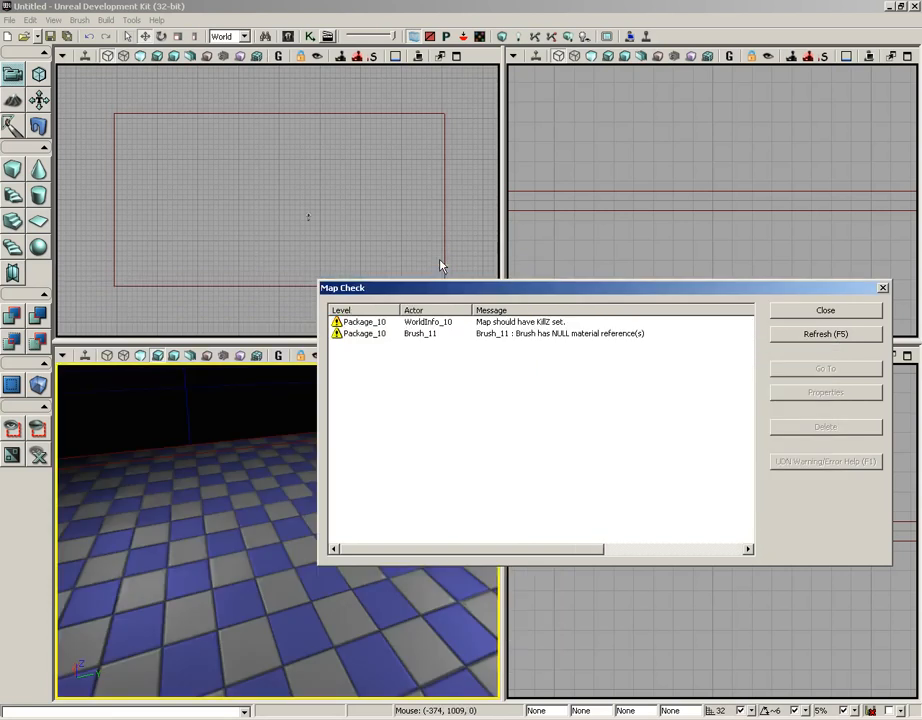
{"action": "left_click", "coordinate": [786, 312]}
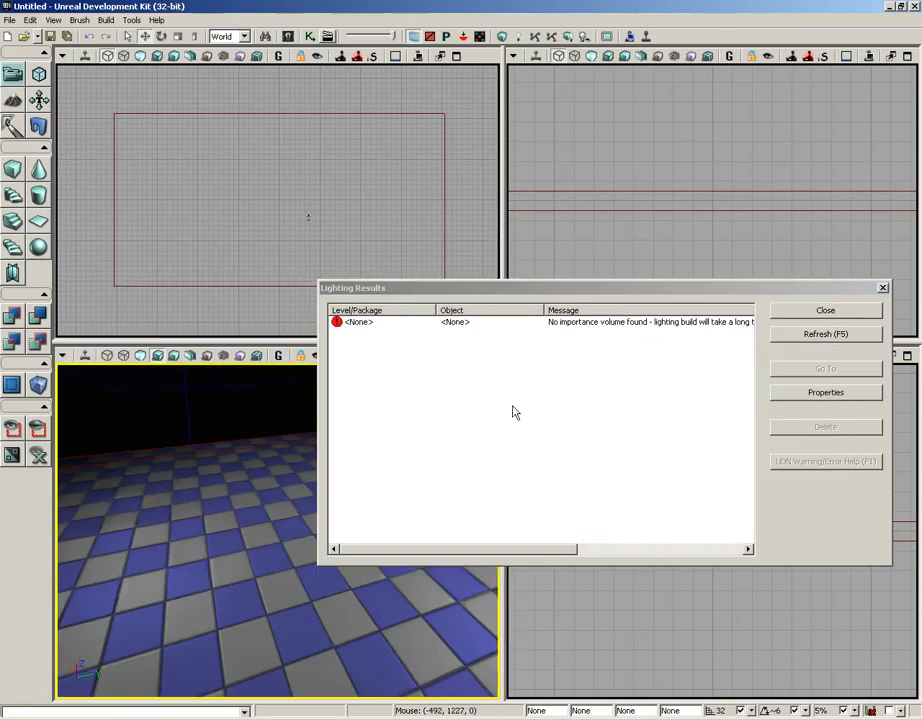
{"action": "left_click", "coordinate": [823, 312]}
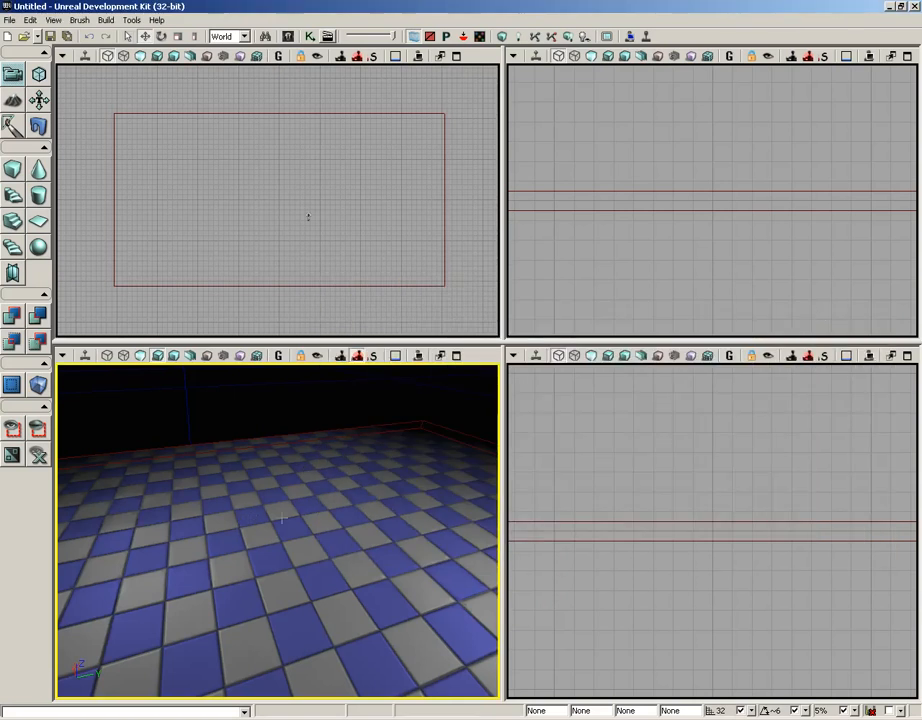
Step: Playtest the level from a spot on the floor, walk around, fire the weapon, exit the in-editor game, and view the whole floor
{"action": "right_click", "coordinate": [262, 566]}
{"action": "left_click", "coordinate": [296, 533]}
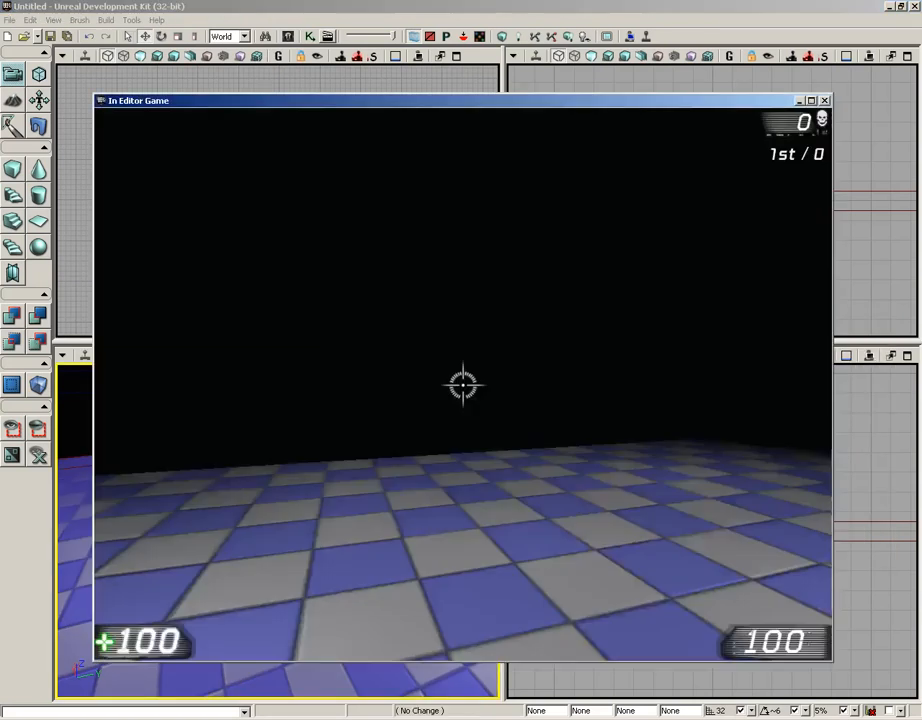
{"action": "key", "text": "w"}
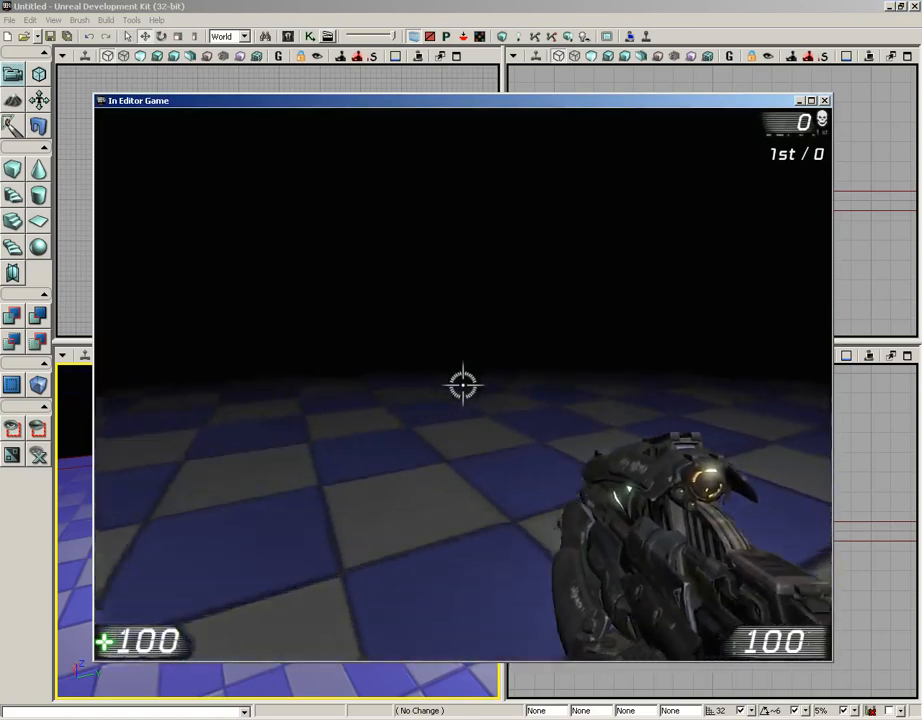
{"action": "key", "text": "w"}
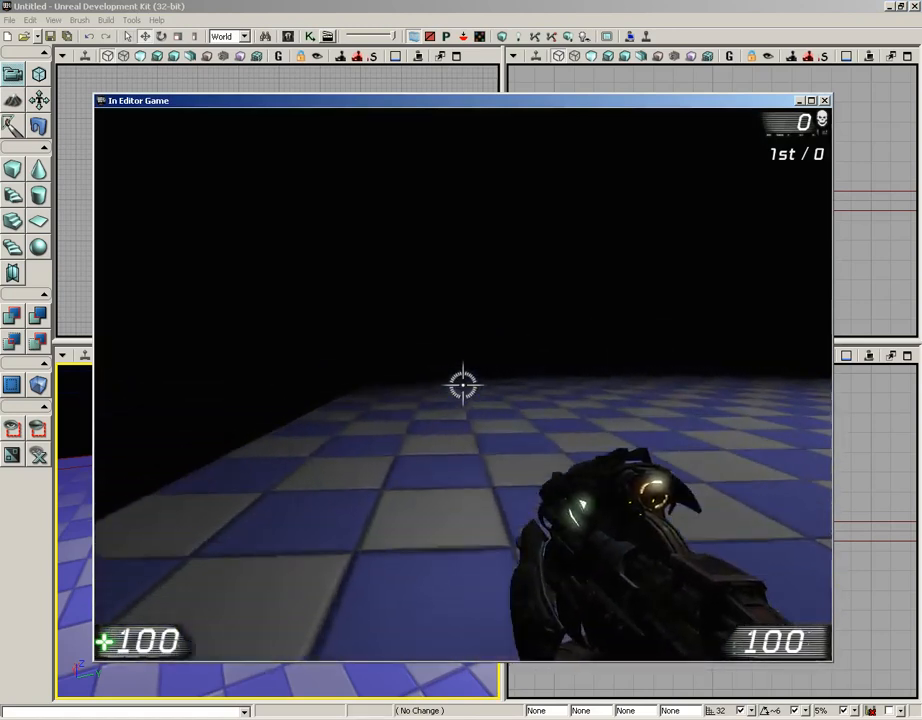
{"action": "key", "text": "w"}
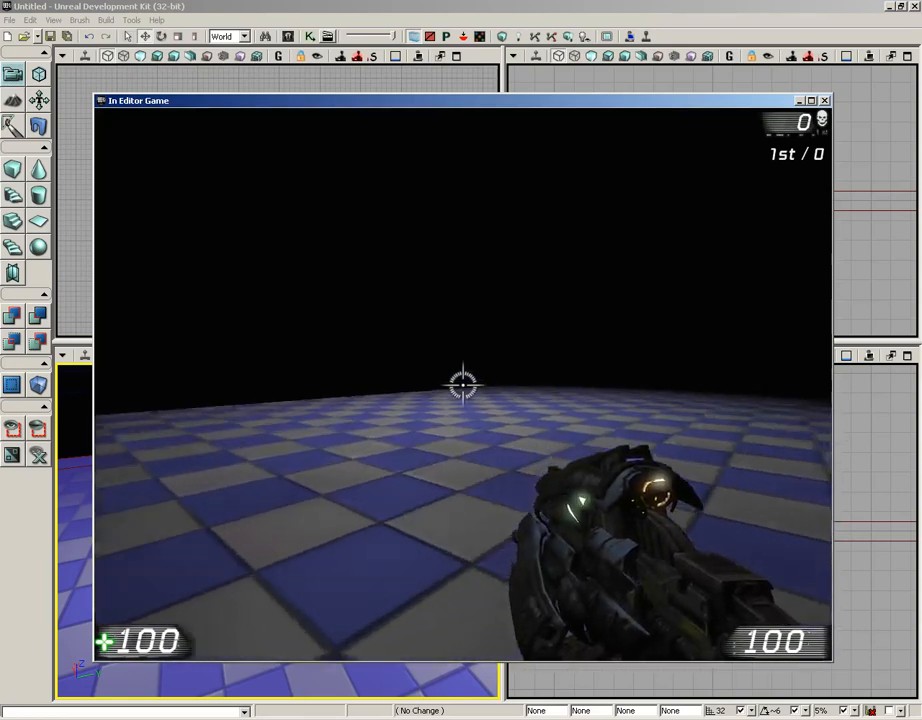
{"action": "key", "text": "w"}
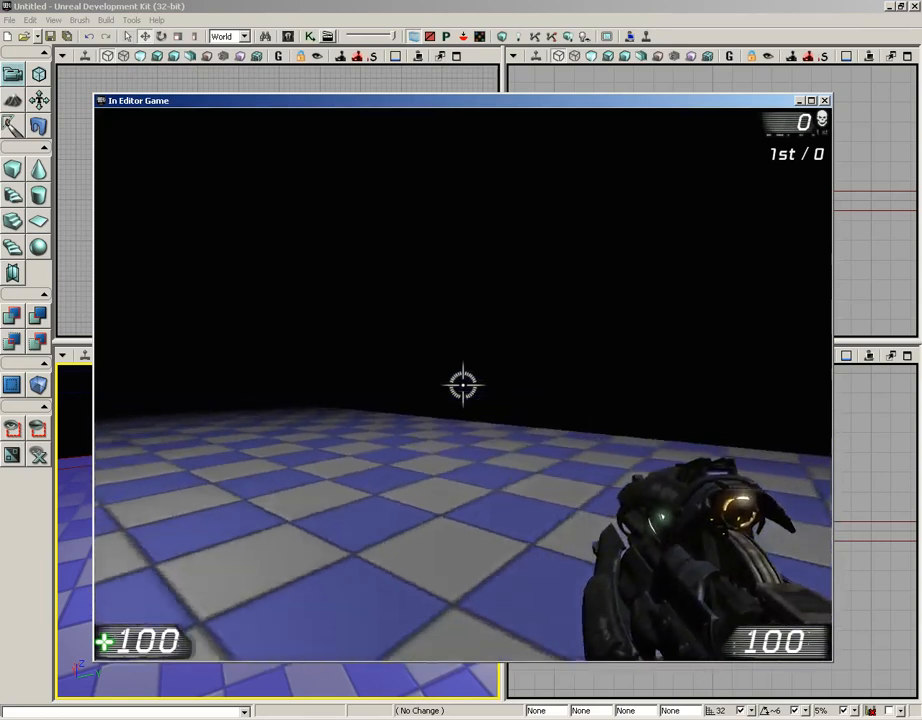
{"action": "left_click", "coordinate": [462, 384]}
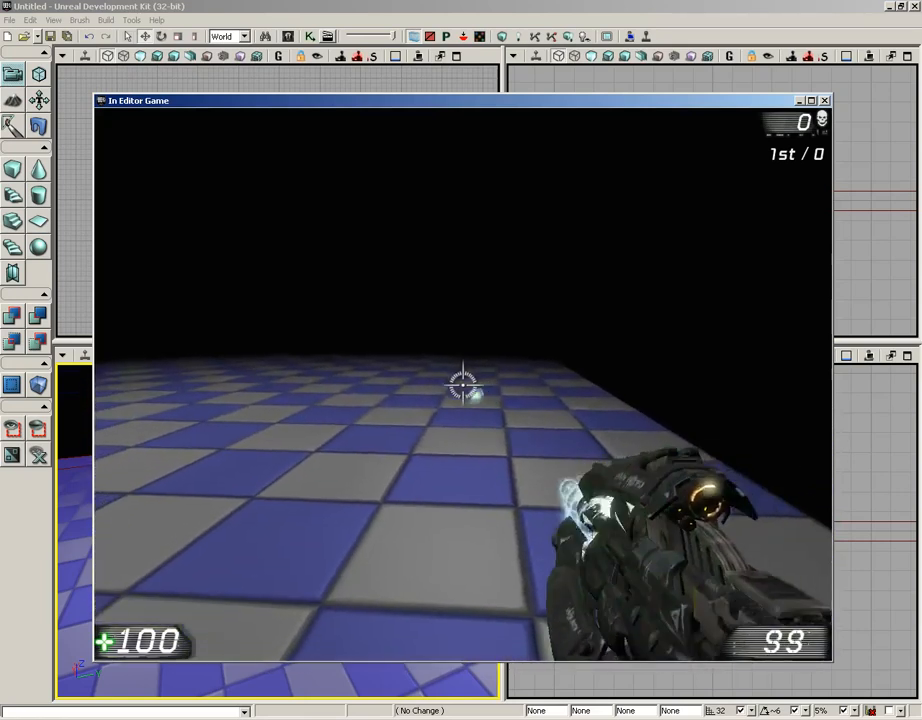
{"action": "left_click", "coordinate": [462, 384]}
{"action": "left_click", "coordinate": [462, 384]}
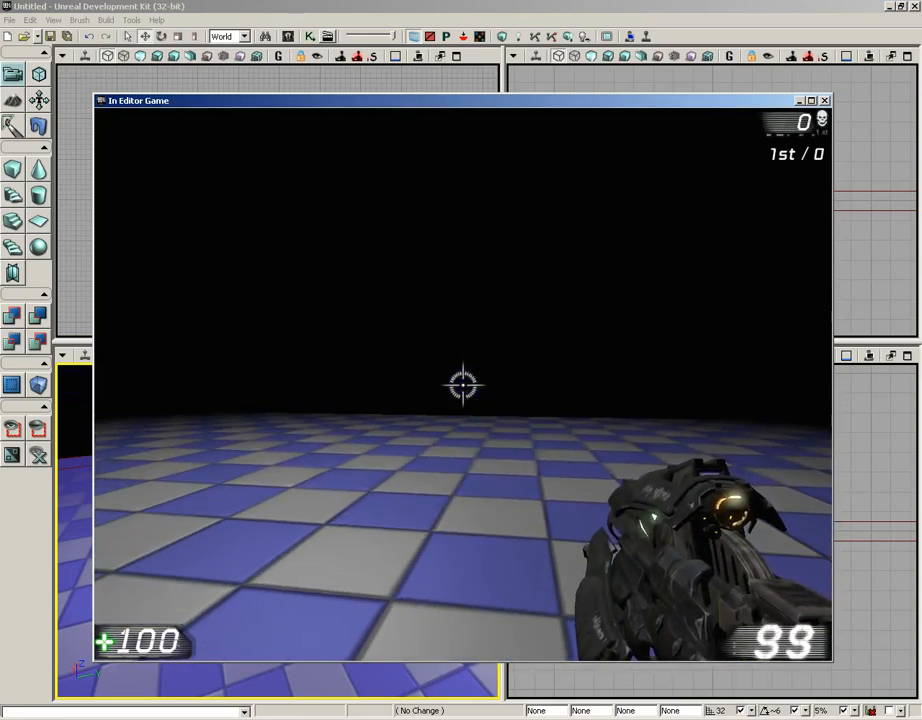
{"action": "key", "text": "Escape"}
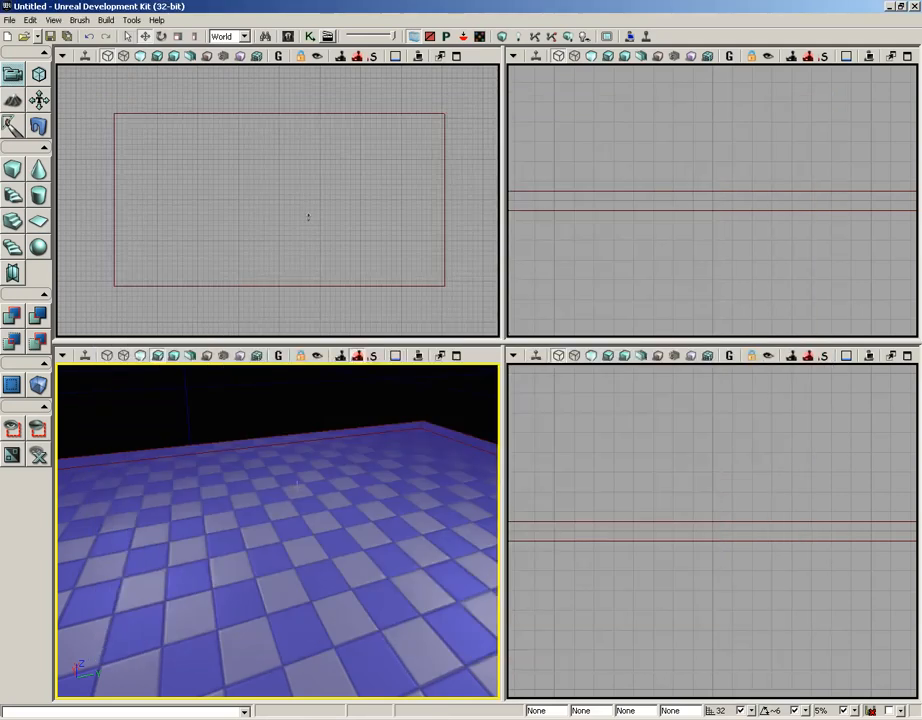
{"action": "left_click_drag", "start_coordinate": [306, 432], "coordinate": [221, 518]}
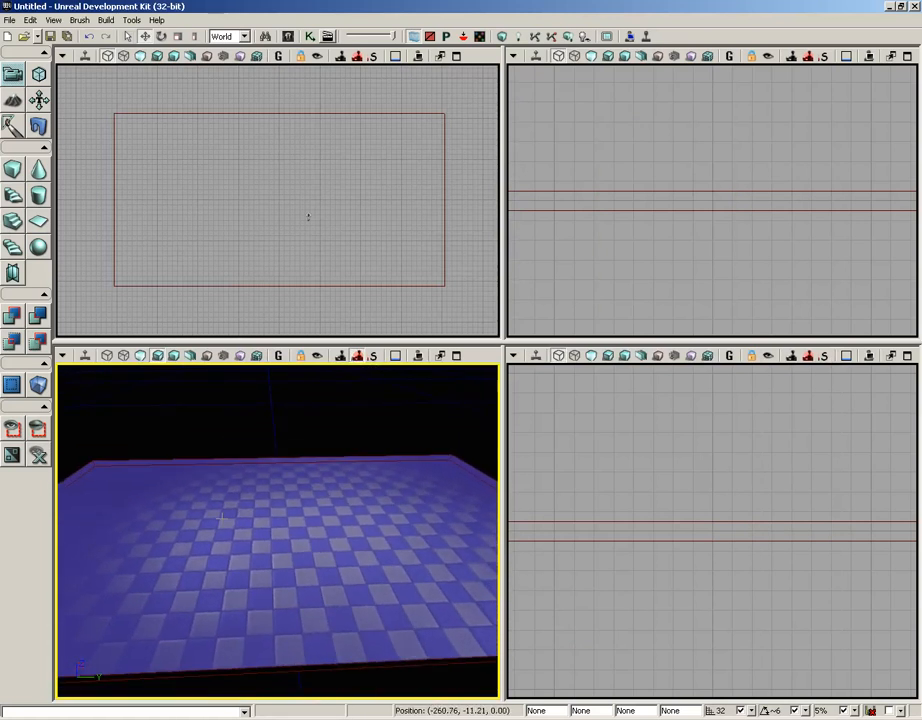
Step: Start saving the current level and create and open a new folder named SimpleLevel inside the Maps folder
{"action": "left_click", "coordinate": [9, 20]}
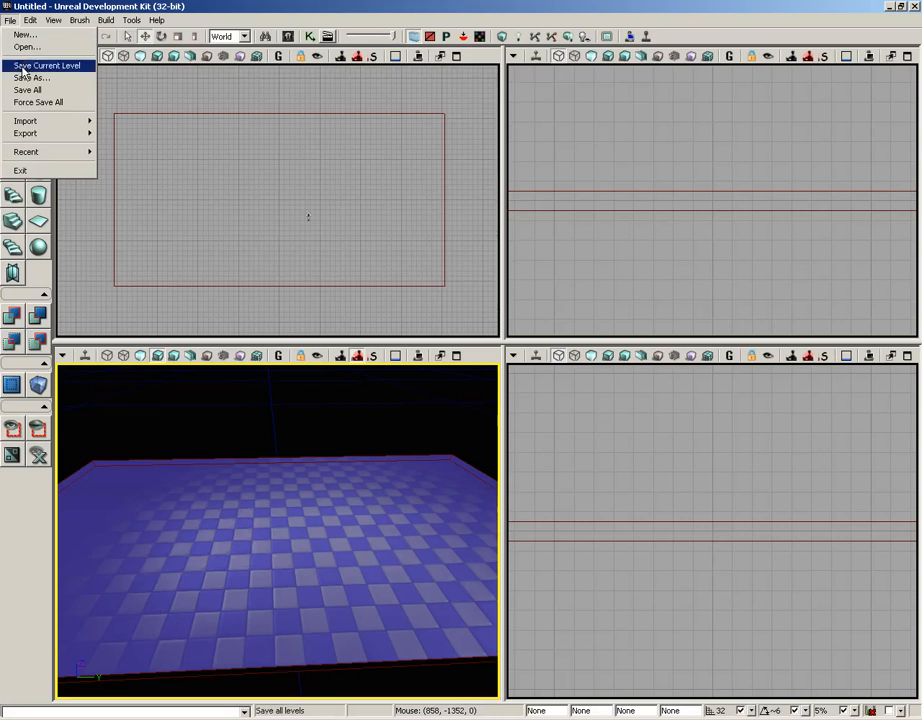
{"action": "left_click", "coordinate": [22, 66]}
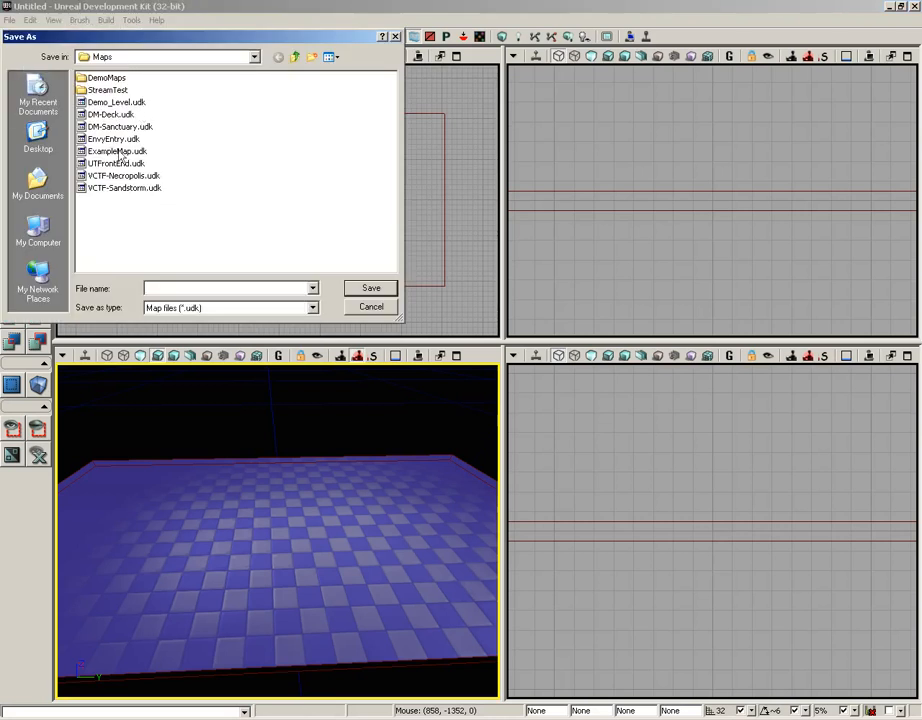
{"action": "left_click", "coordinate": [312, 57]}
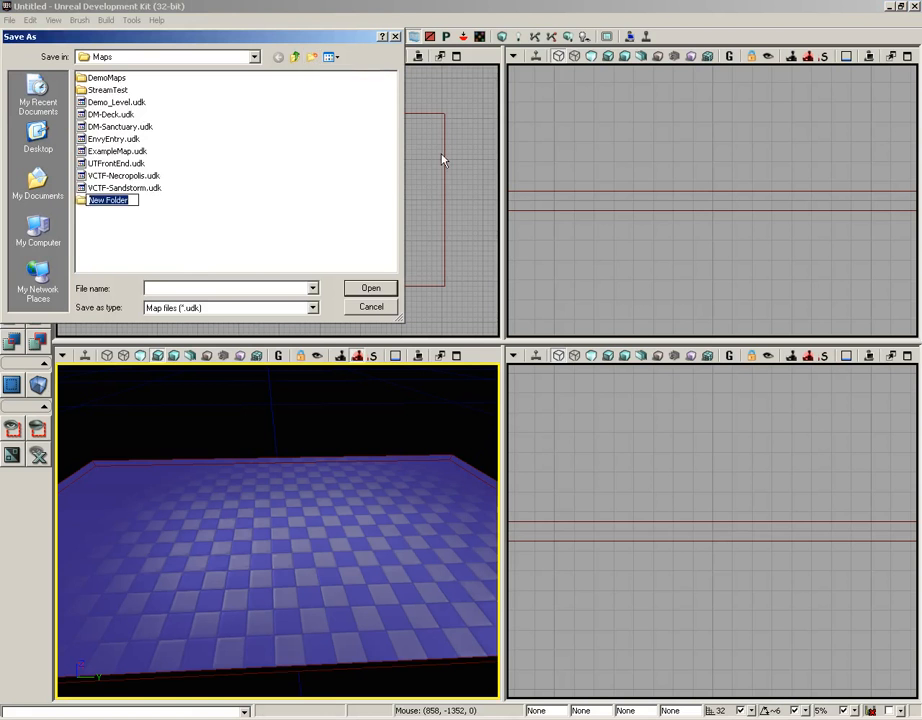
{"action": "type", "text": "SimpleLevel"}
{"action": "key", "text": "Return"}
{"action": "key", "text": "Return"}
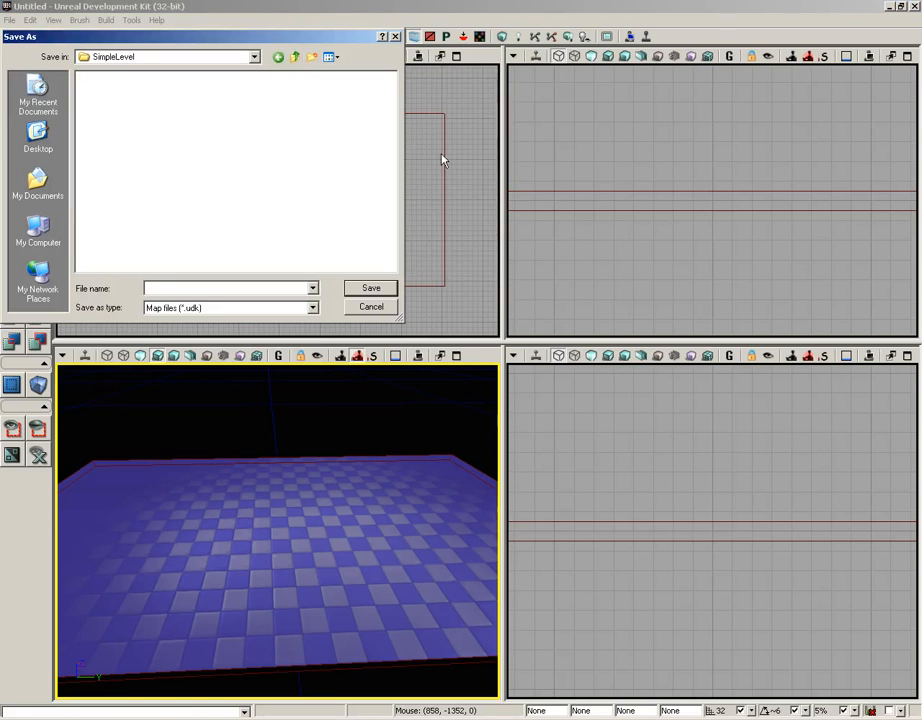
Step: Save the level in the SimpleLevel folder under the file name SimpleLevel_01
{"action": "left_click", "coordinate": [212, 288]}
{"action": "type", "text": "SimpleLevel_01"}
{"action": "key", "text": "Return"}
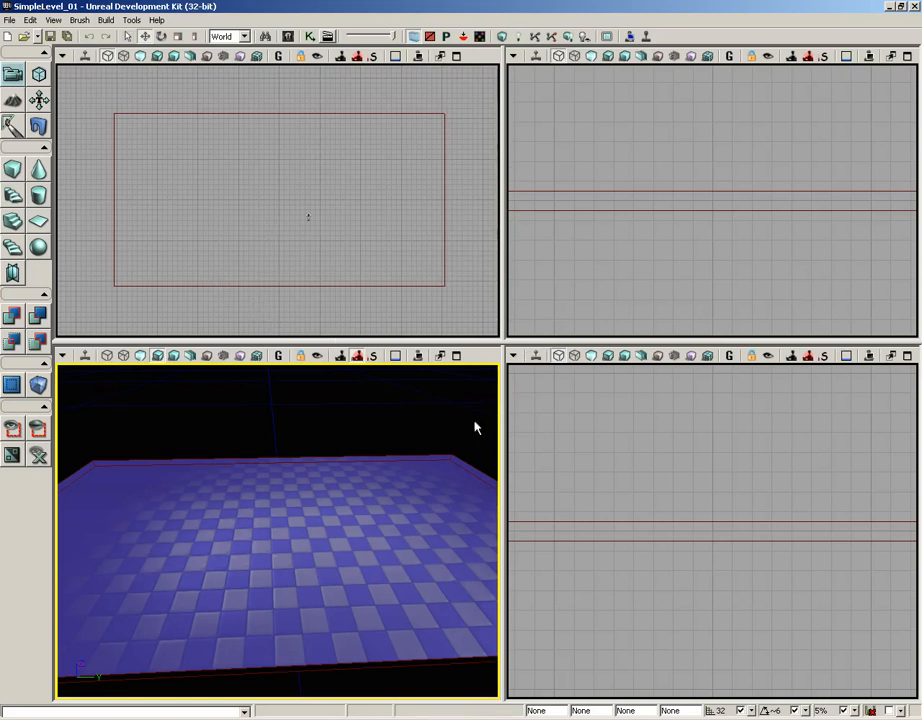
Step: Review the Cube brush builder's dimensions and options, and close its window
{"action": "right_click", "coordinate": [12, 172]}
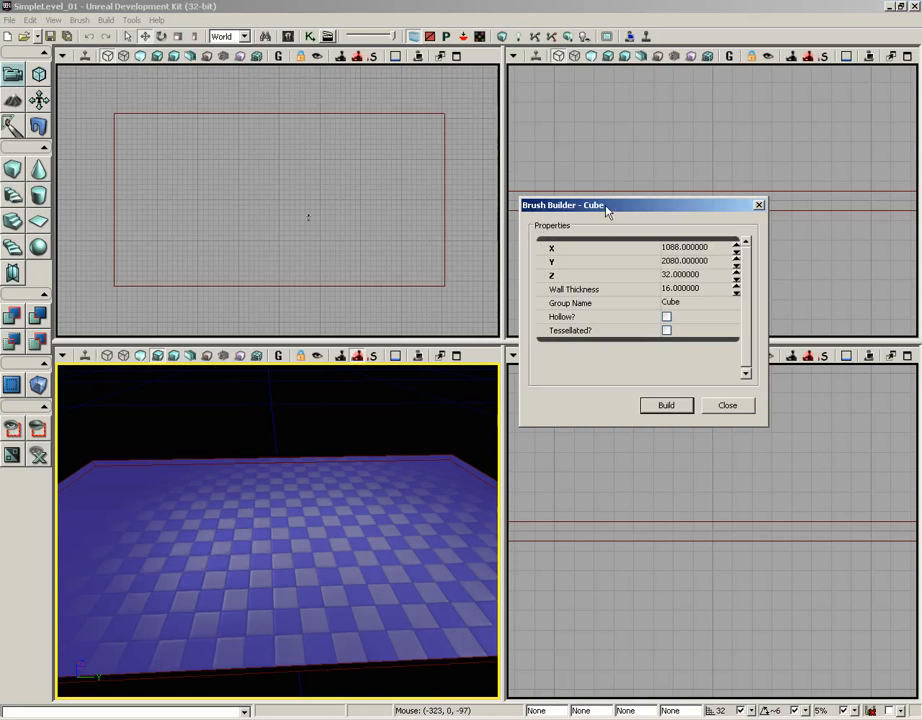
{"action": "left_click", "coordinate": [758, 205]}
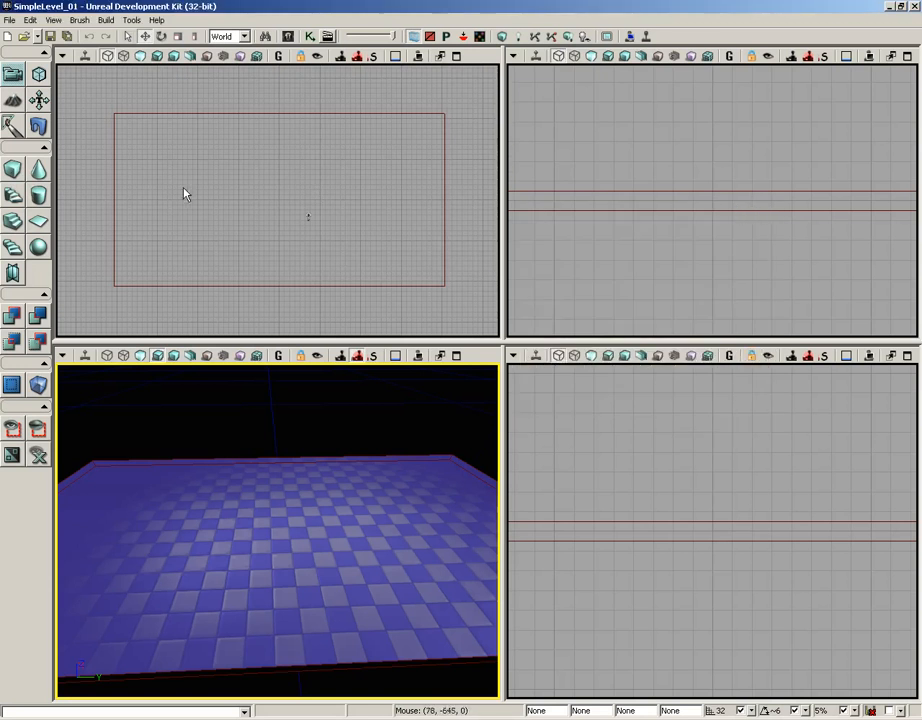